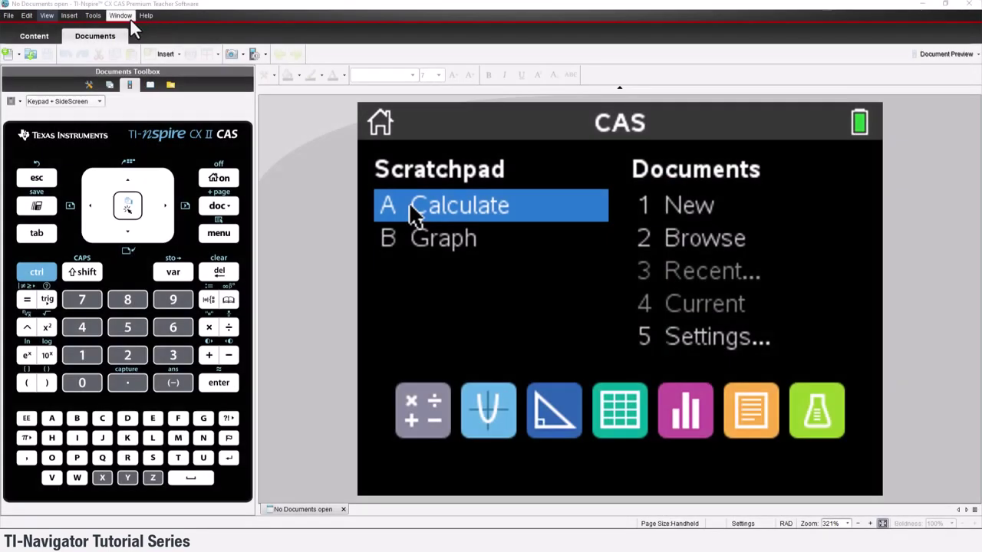
Enable TI-Nspire CX Navigator from the Window menu
left_click(125, 16)
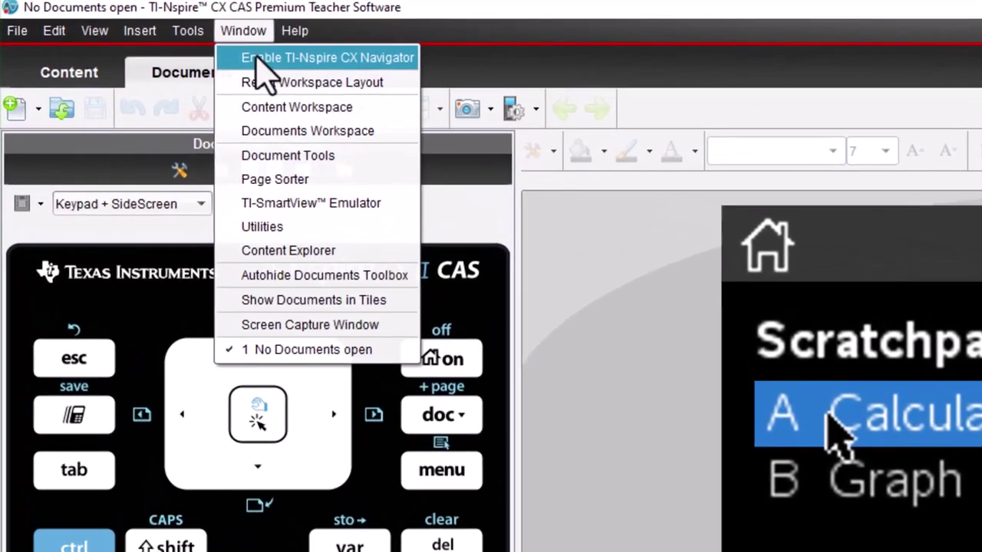
left_click(265, 58)
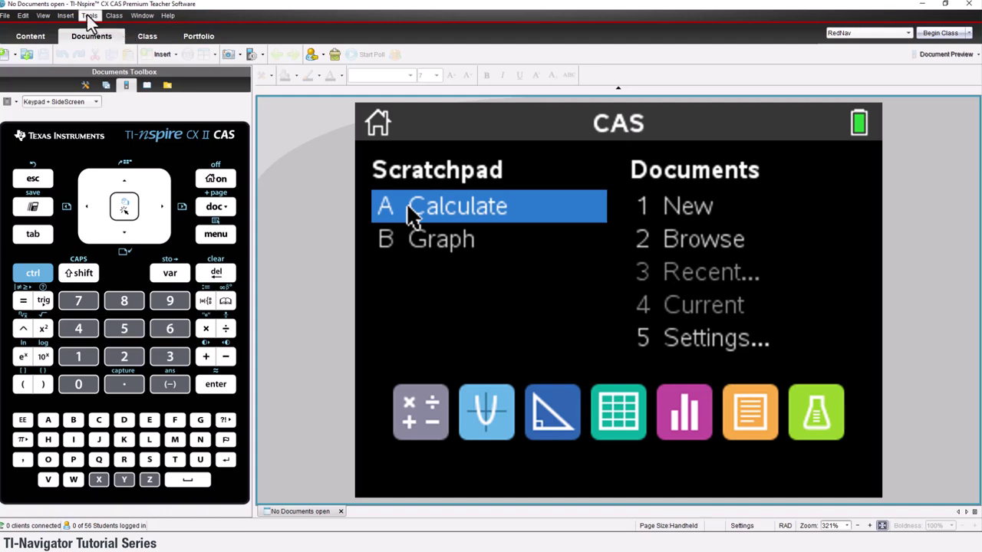
Open the Network Manager, dismiss the setup prompt, and rename the class network to MySchool
left_click(89, 17)
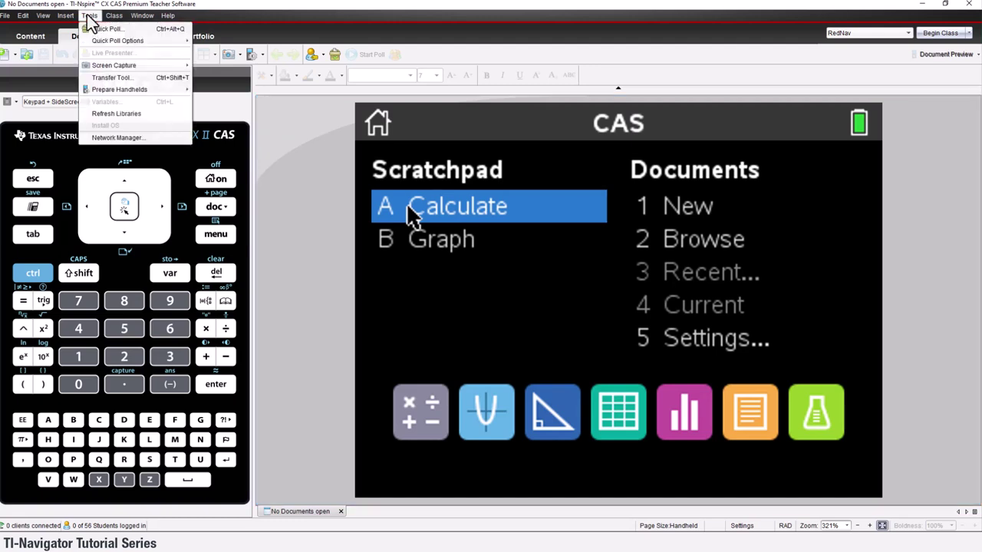
left_click(108, 139)
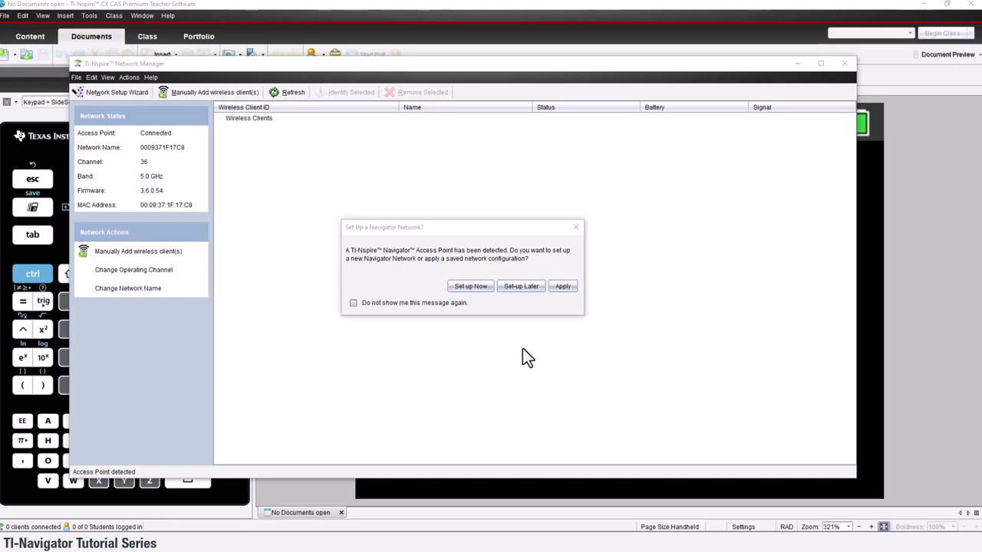
left_click(576, 227)
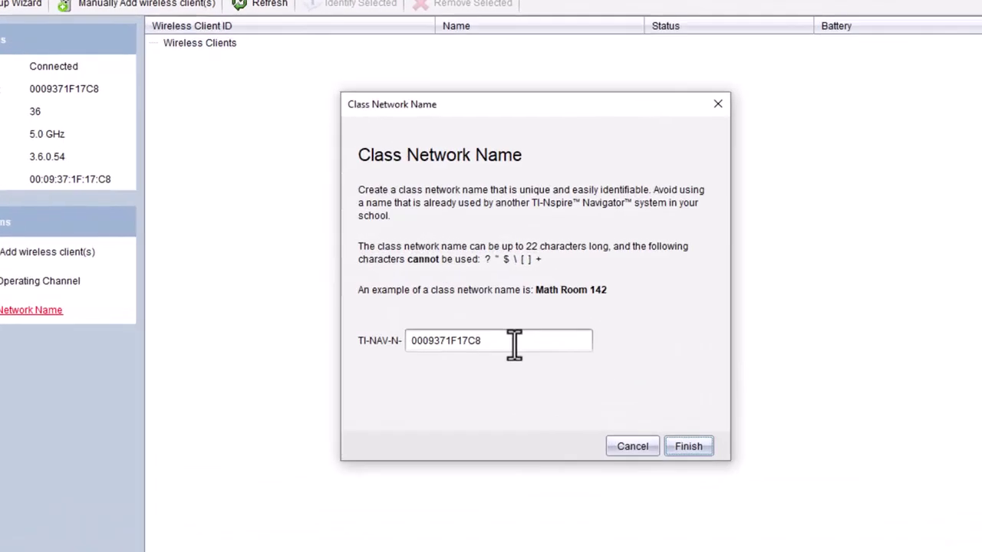
left_click_drag(515, 345, 423, 342)
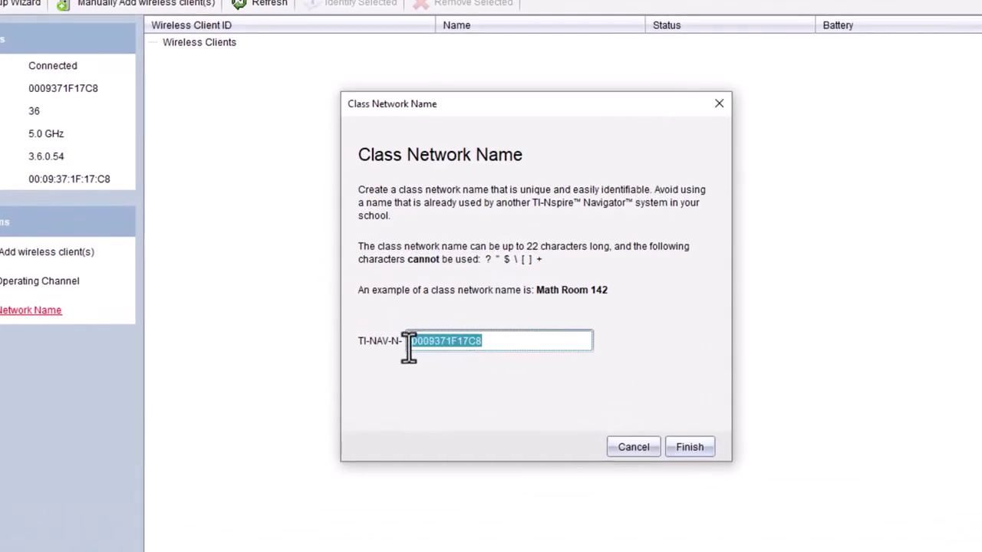
key("BackSpace")
type("MySchool")
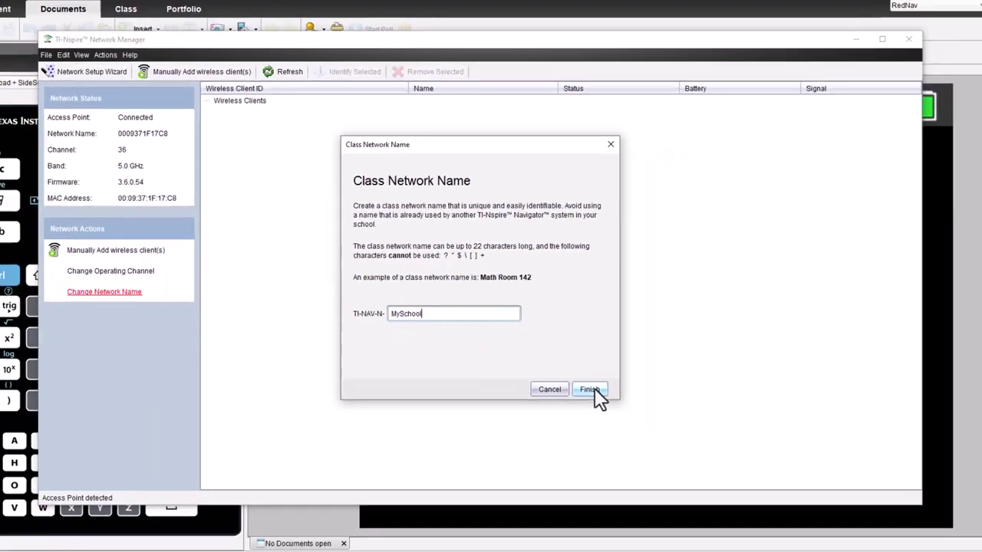
left_click(590, 390)
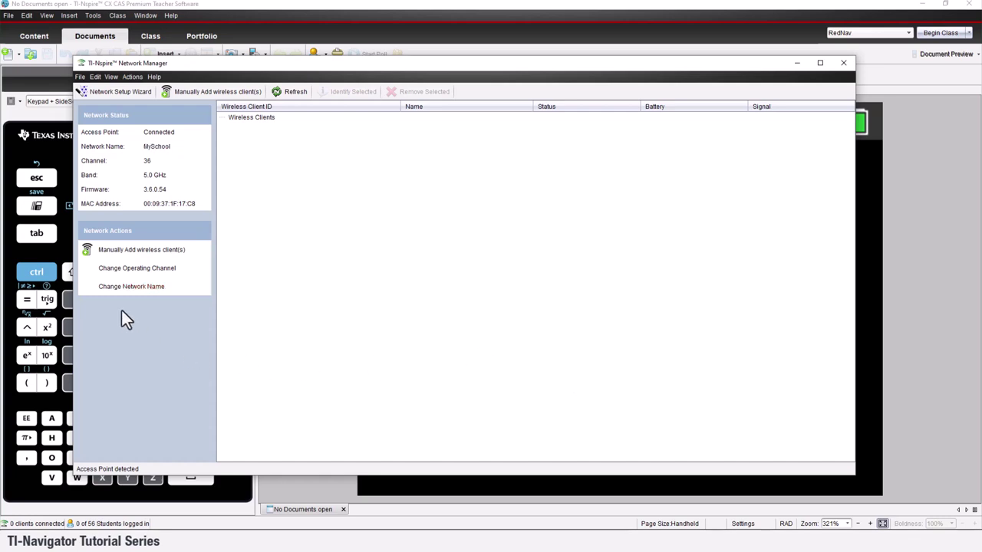
left_click(102, 271)
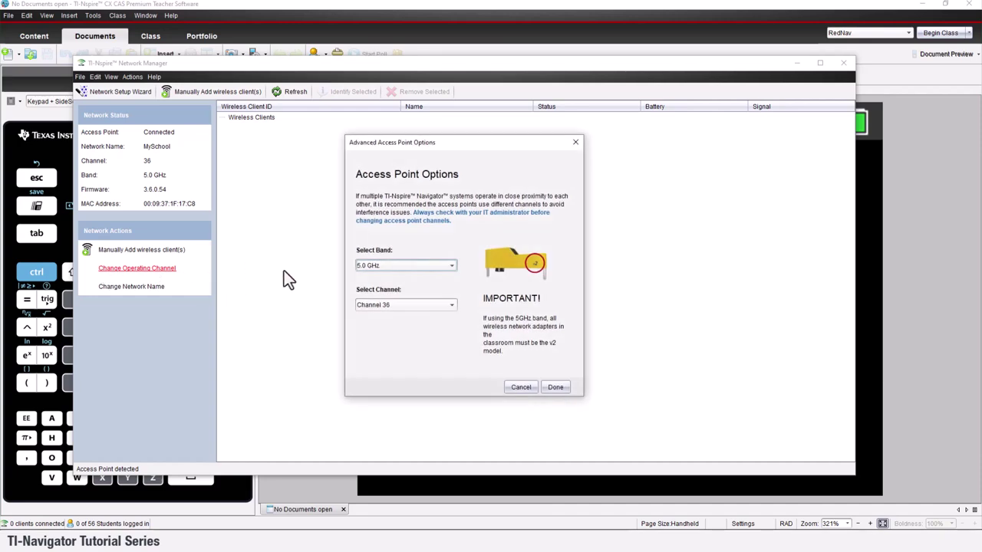
left_click(373, 266)
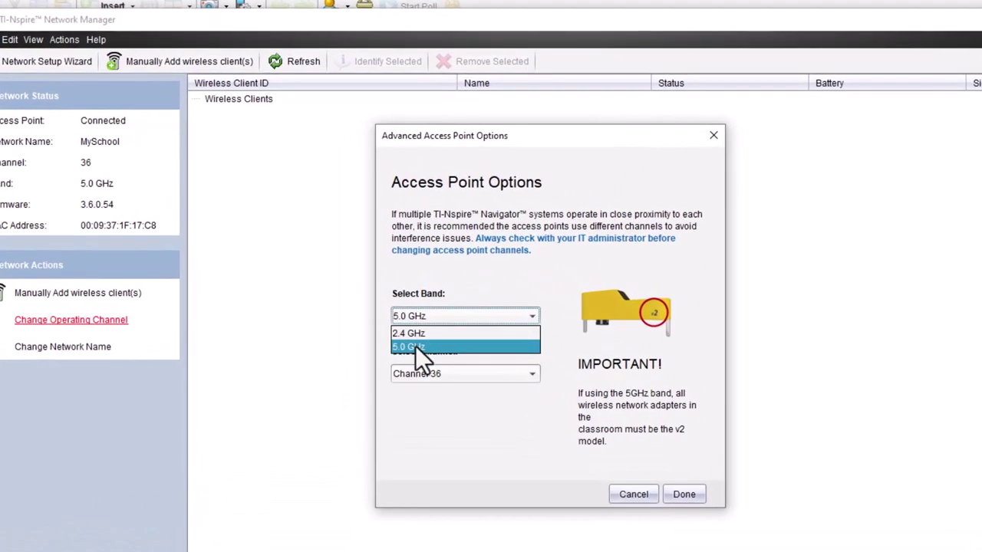
left_click(415, 346)
left_click(531, 376)
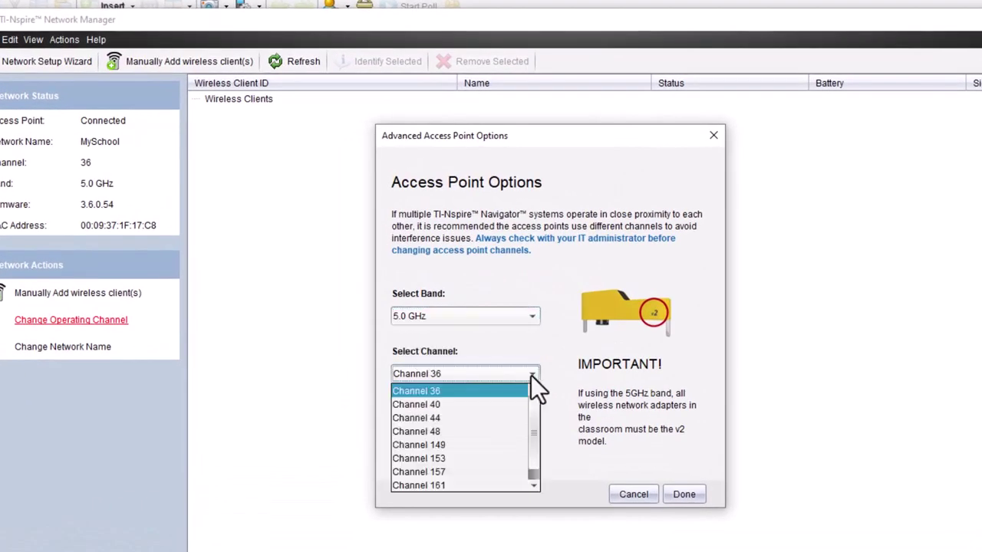
left_click(467, 393)
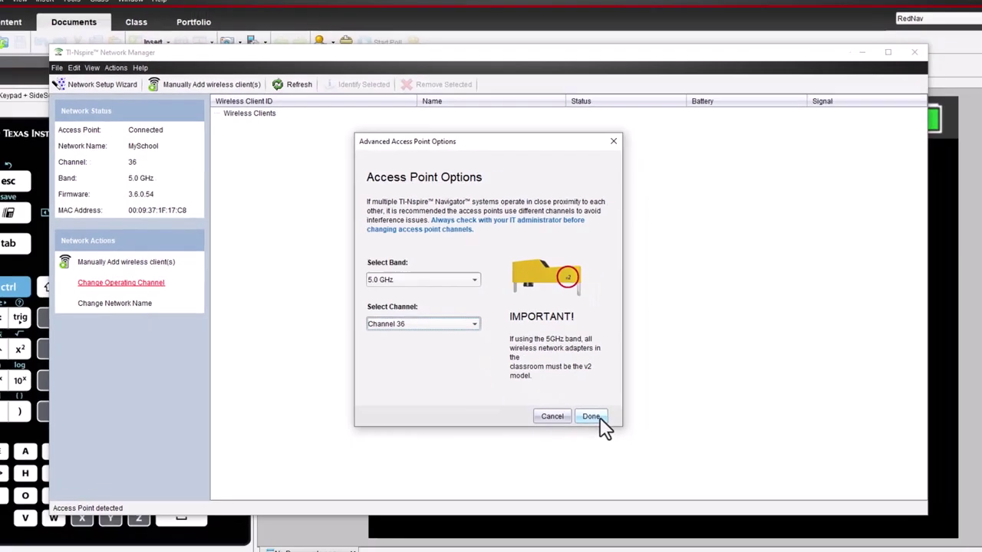
left_click(683, 494)
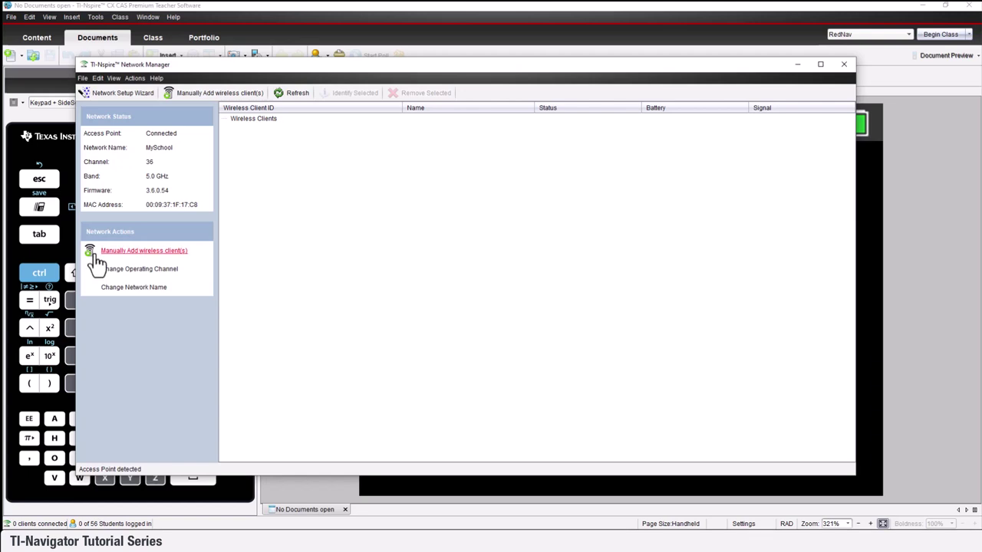
Manually add wireless adapters 01262694, 262664, 01233476, 01262694 and 01262287 to the access point
left_click(96, 254)
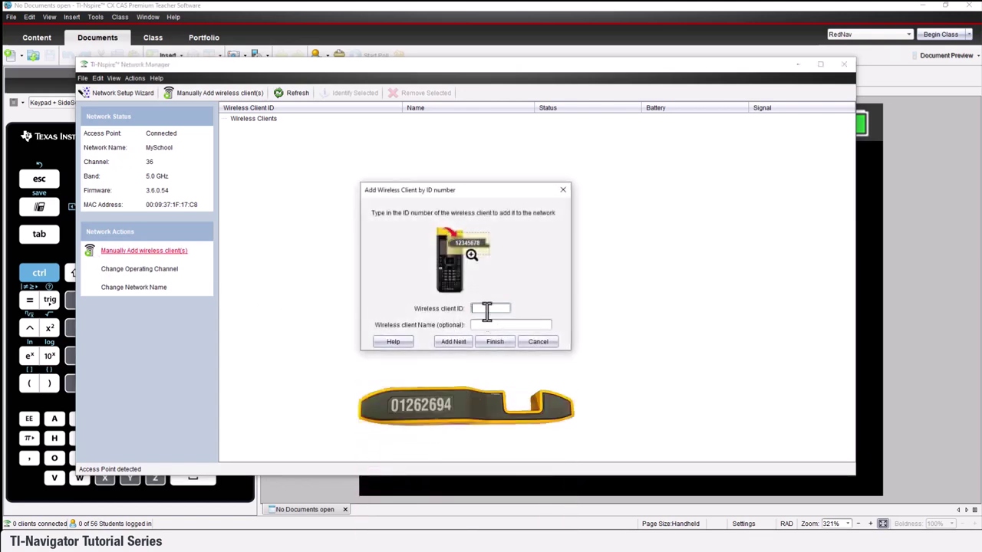
type("012")
type("62694")
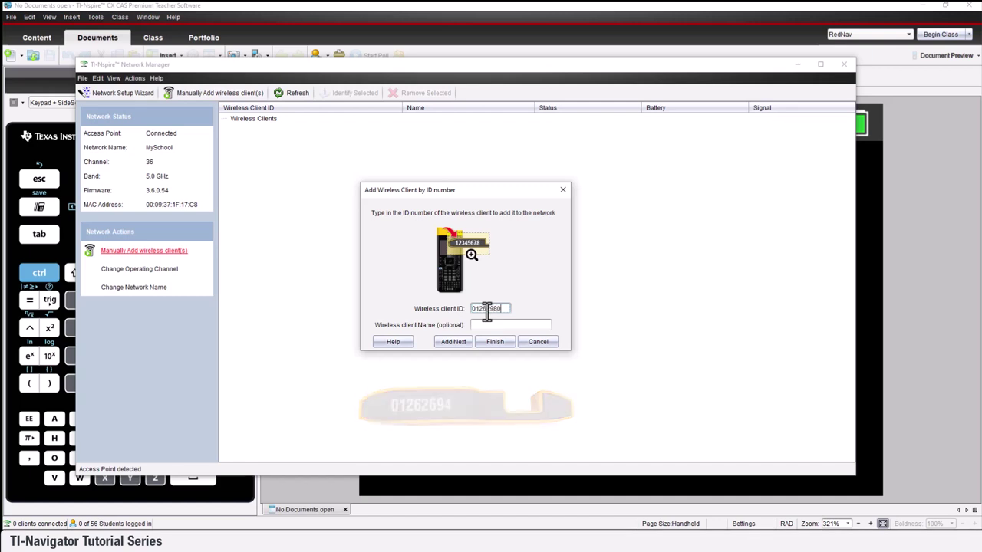
left_click(459, 343)
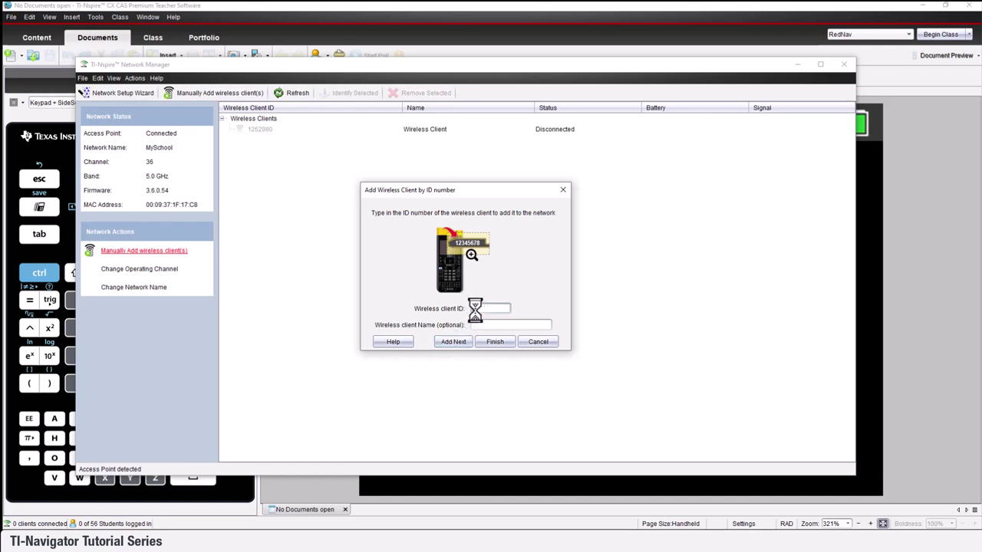
type("262664")
left_click(452, 343)
type("01233476")
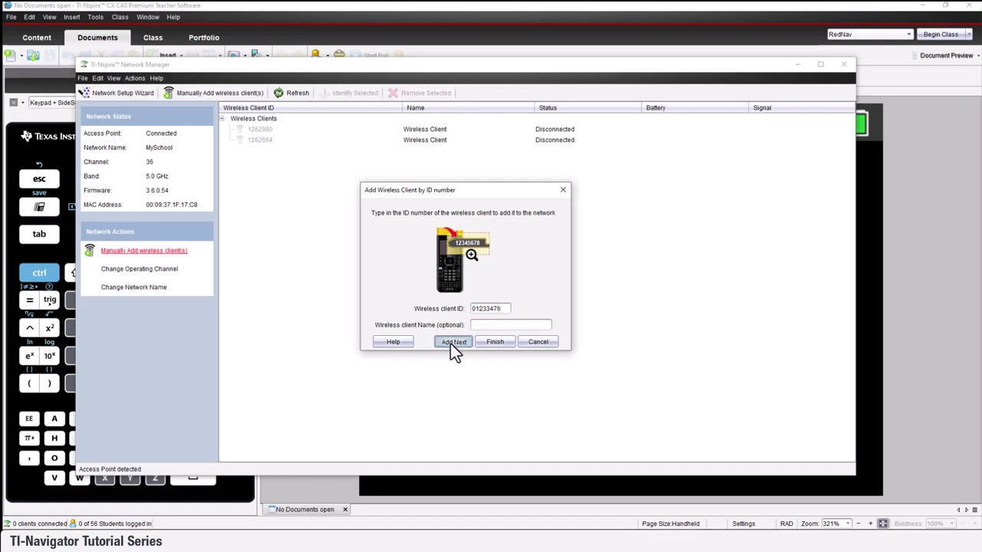
left_click(453, 342)
type("01262694")
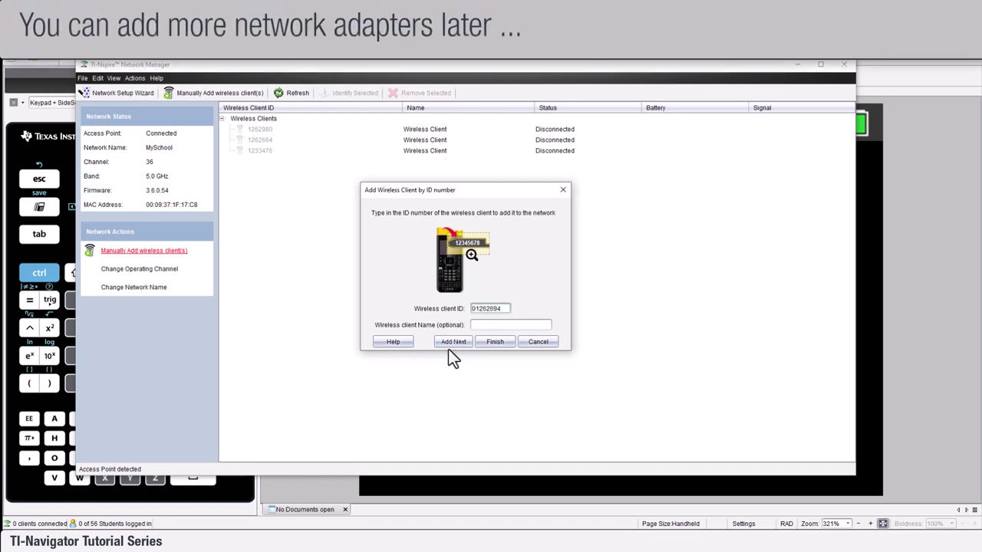
left_click(450, 345)
type("01262287")
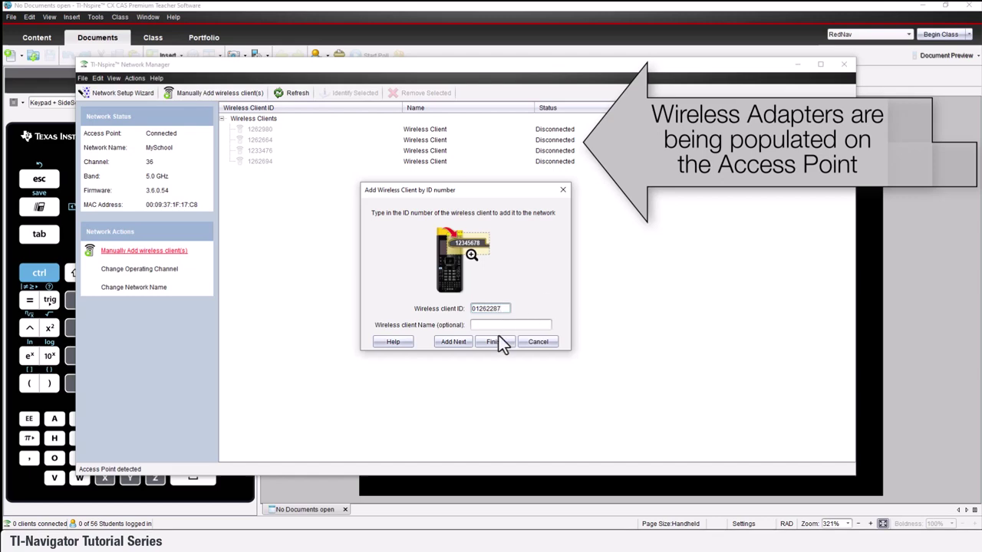
left_click(496, 342)
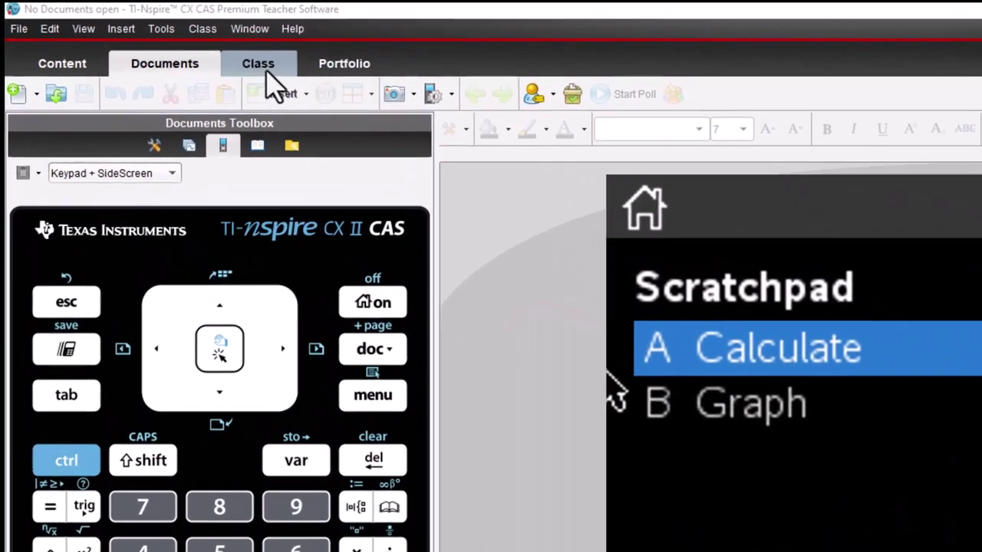
In the Class workspace, manually create a new class named 'practice'
left_click(260, 66)
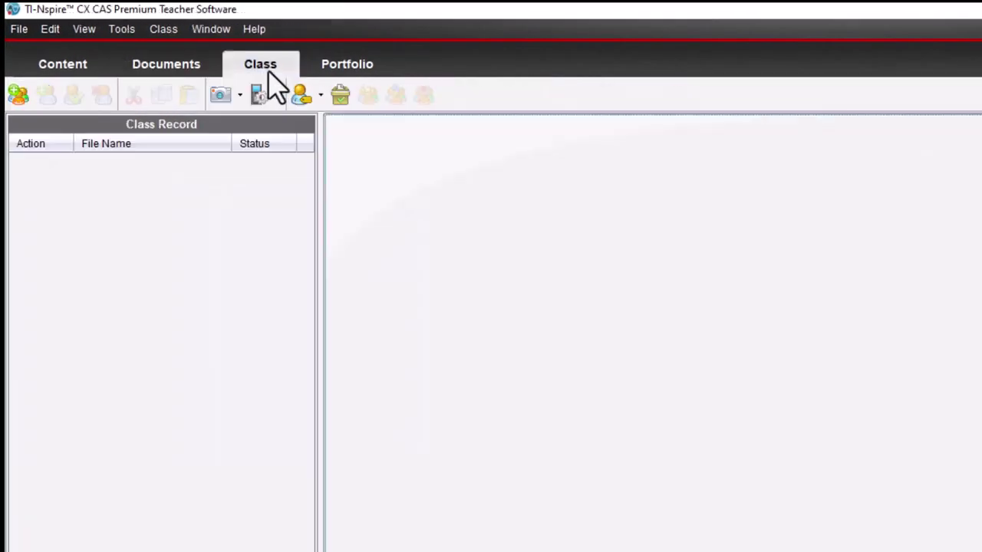
left_click(163, 31)
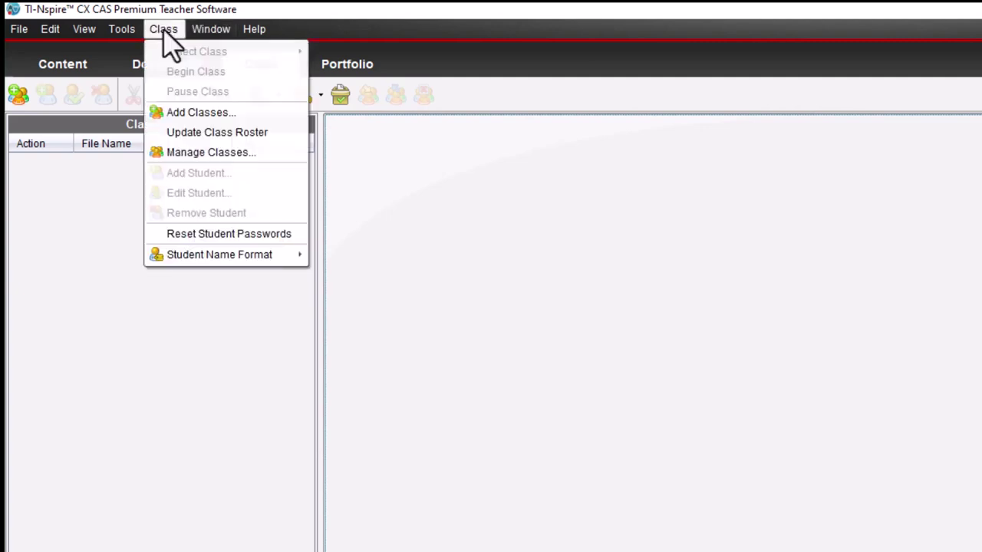
left_click(198, 112)
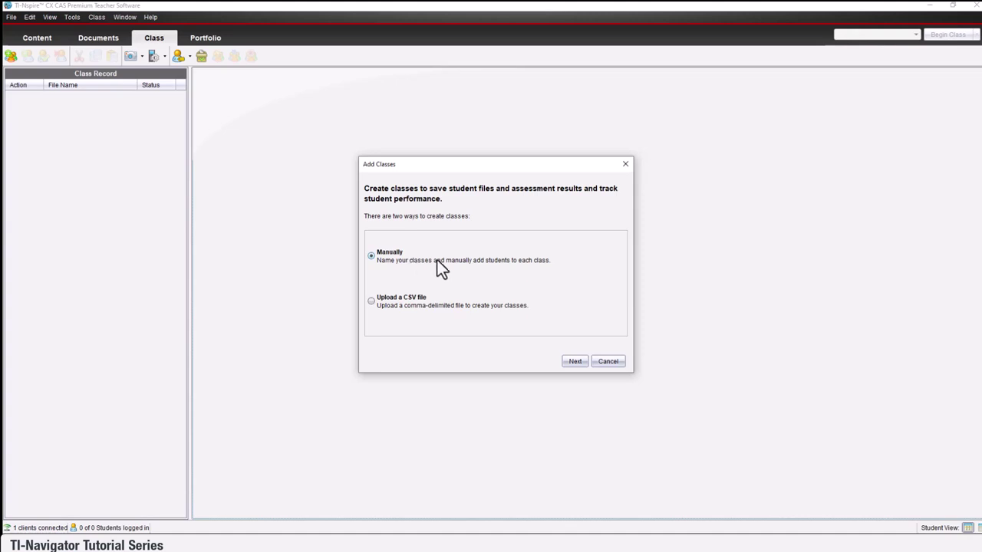
left_click(579, 361)
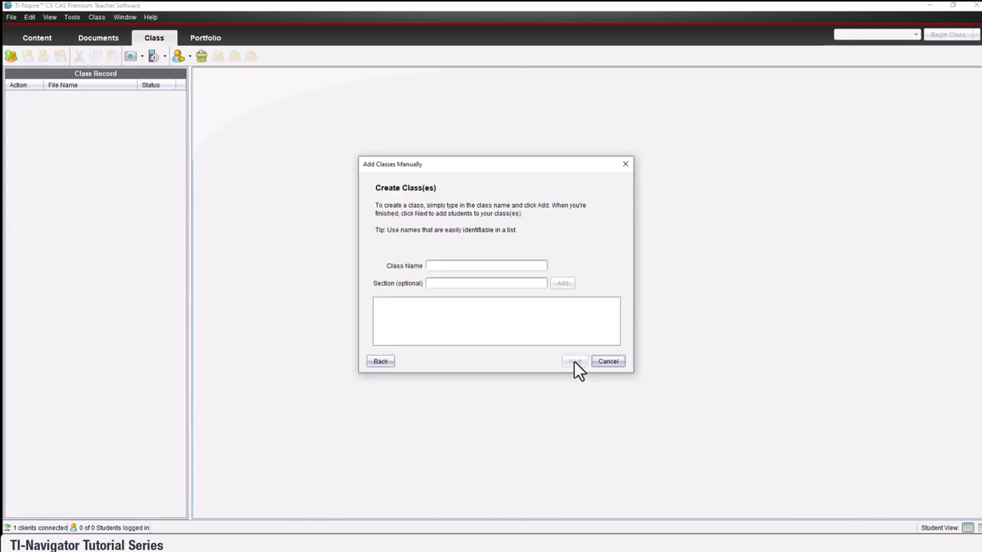
left_click(452, 266)
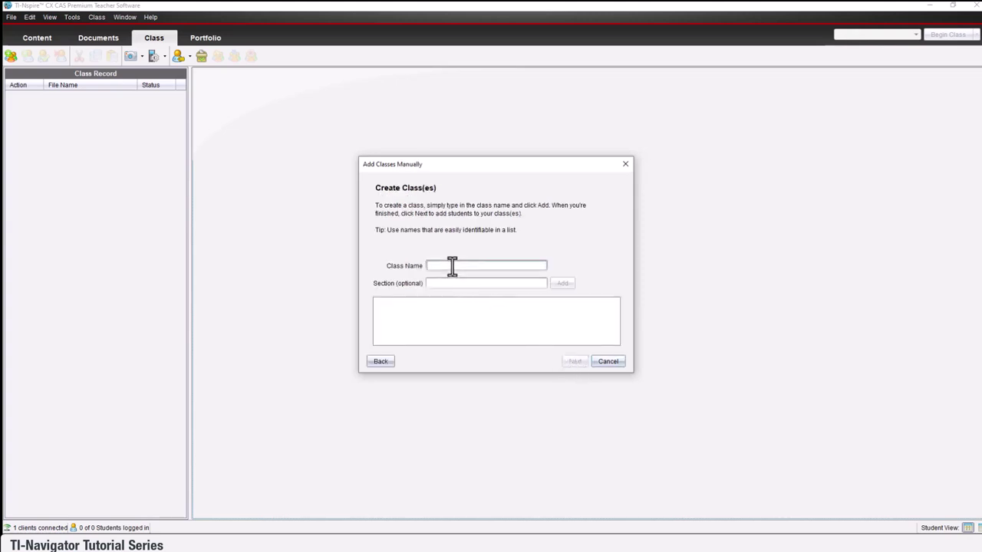
type("practice")
left_click(564, 286)
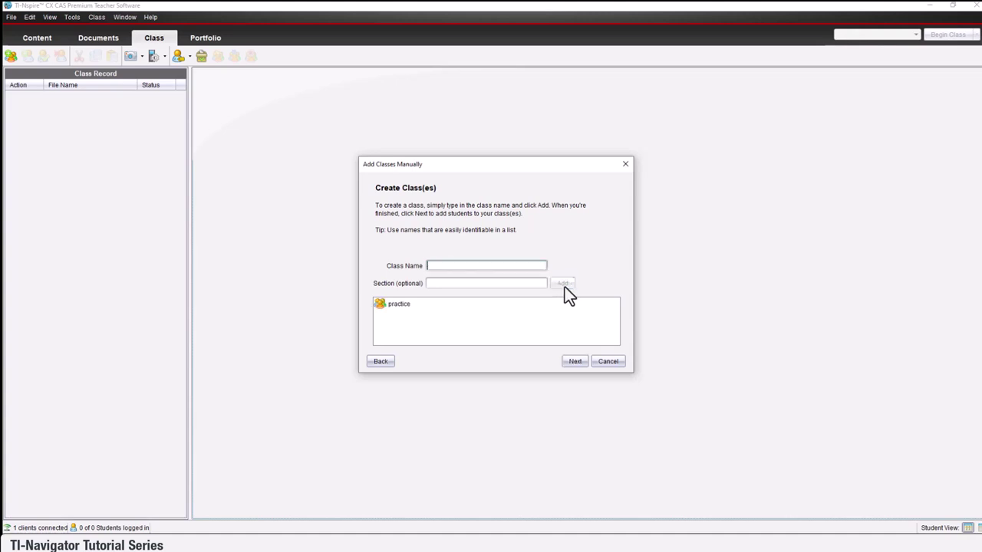
left_click(582, 361)
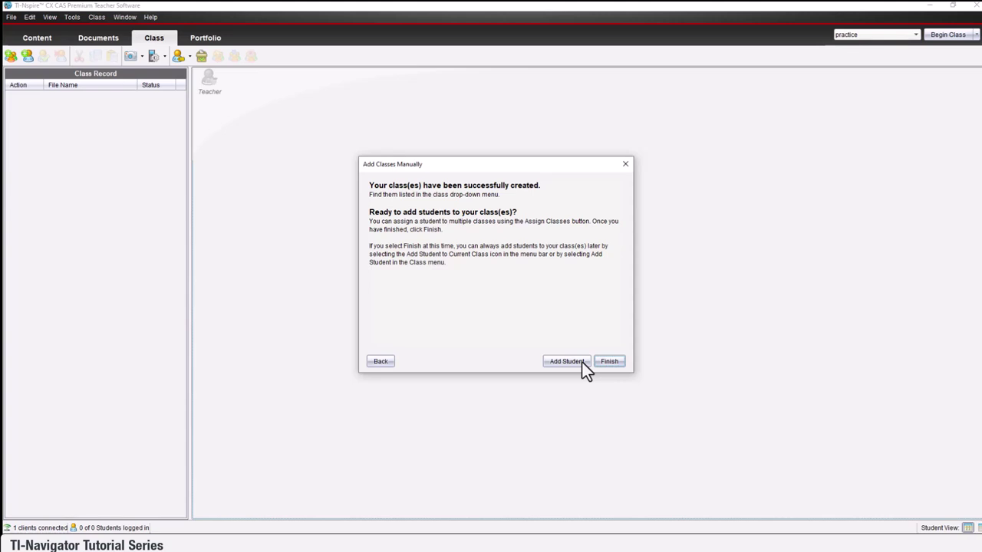
Add the first two students with their first names, last names and user names
left_click(577, 362)
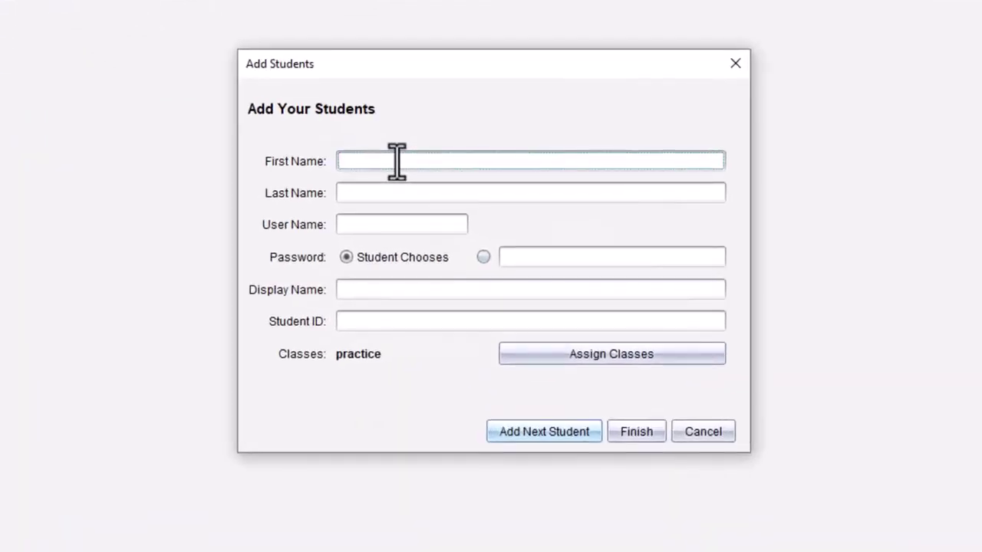
type("Theresa")
key("Tab")
type("Green")
key("Tab")
type("tgr")
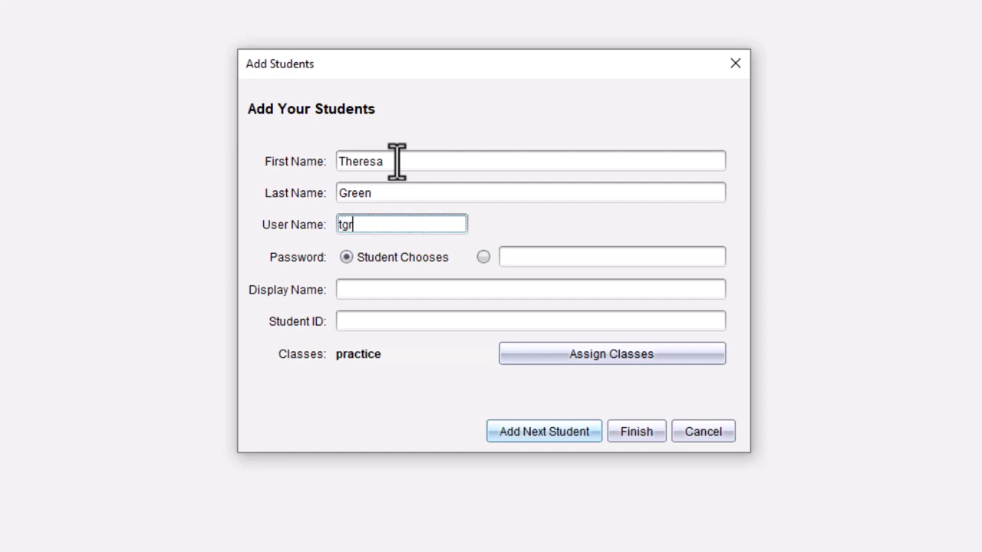
left_click(555, 440)
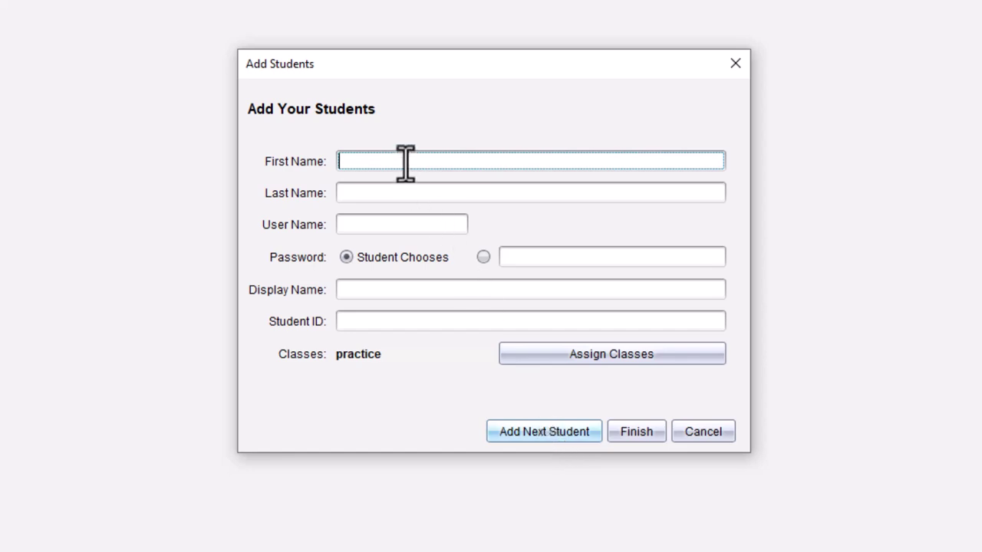
type("Paige")
key("Tab")
type("Turner")
key("Tab")
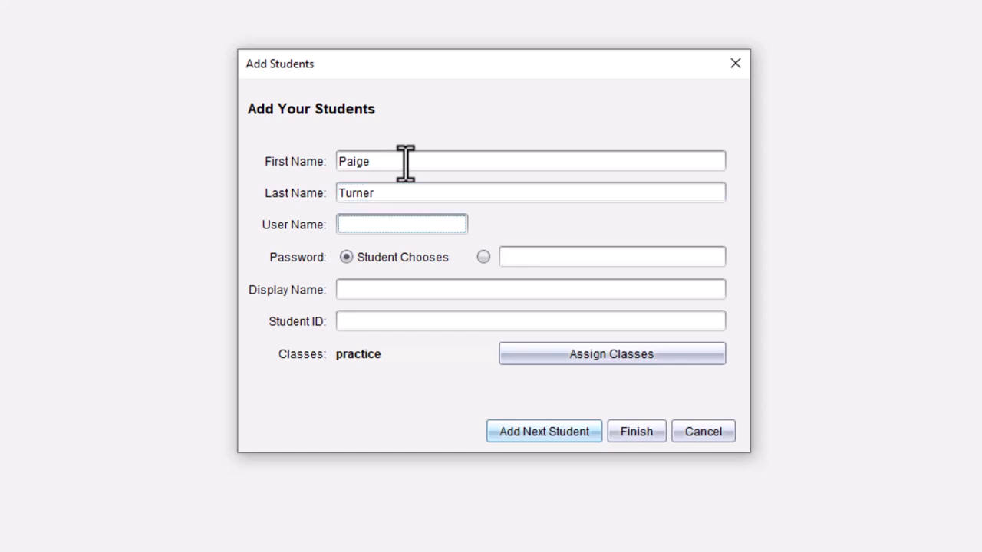
type("ptu")
left_click(529, 441)
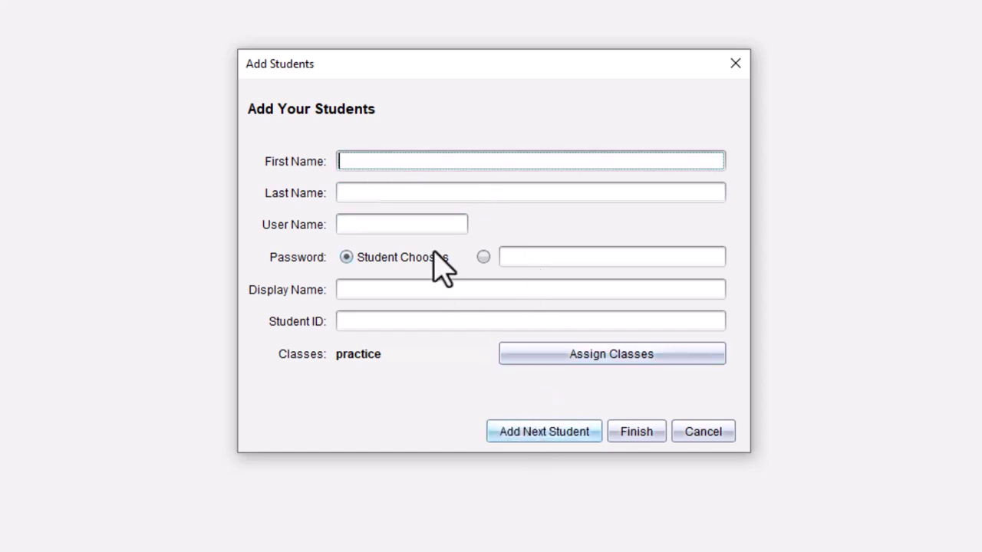
Enter first names, last names and user names for the next three students
type("Ella")
key("Tab")
type("Vator")
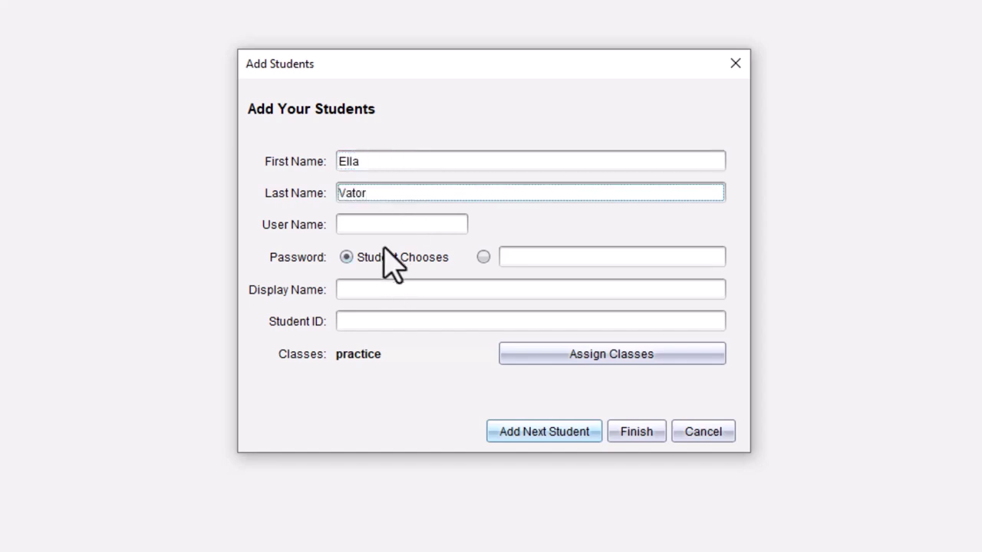
key("Tab")
type("eva")
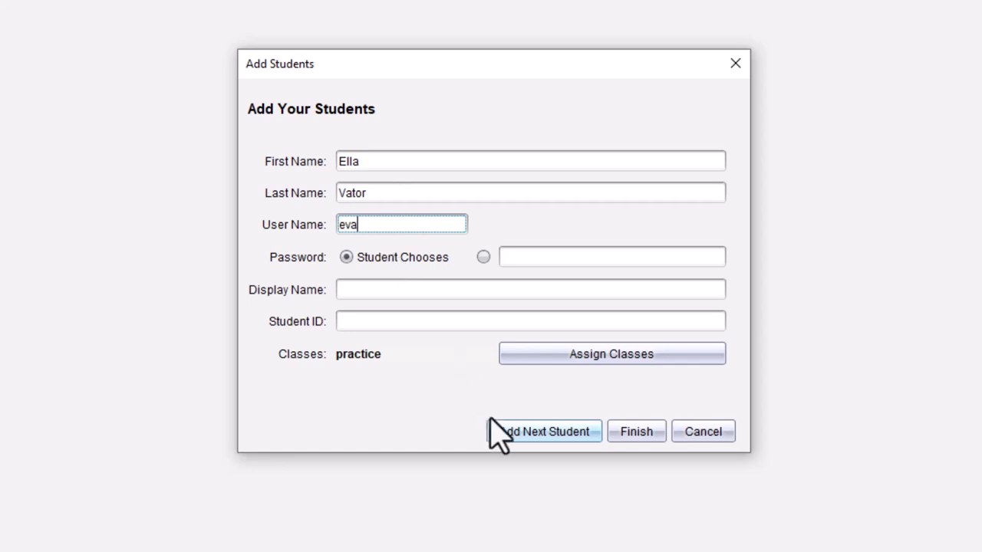
left_click(507, 432)
type("Kerry")
key("Tab")
type("Oki")
key("Tab")
type("kok")
left_click(509, 434)
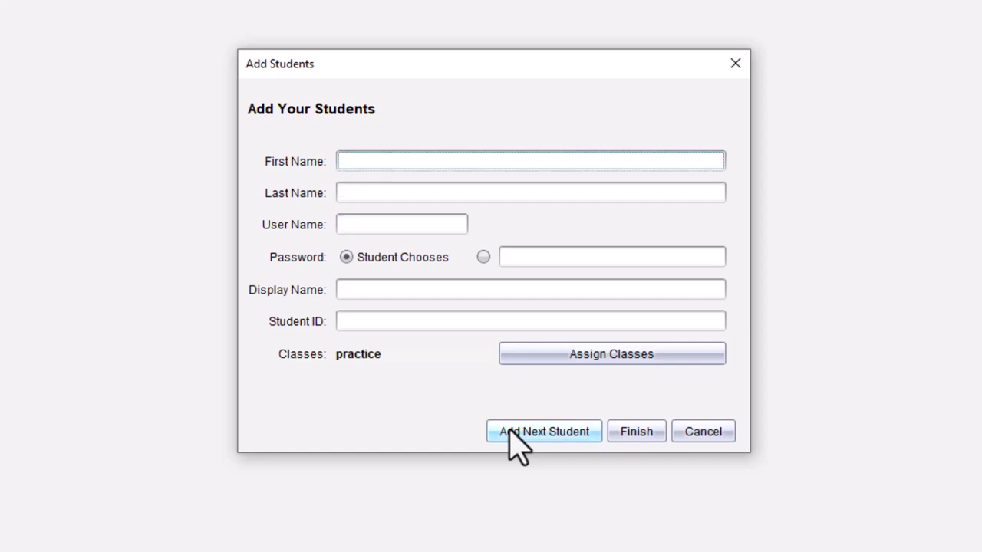
type("Jack")
key("Tab")
type("Potts")
key("Tab")
type("p")
key("BackSpace")
Finish the last student's user name, confirm profile creation, and begin the practice class
type("jpo")
left_click(649, 434)
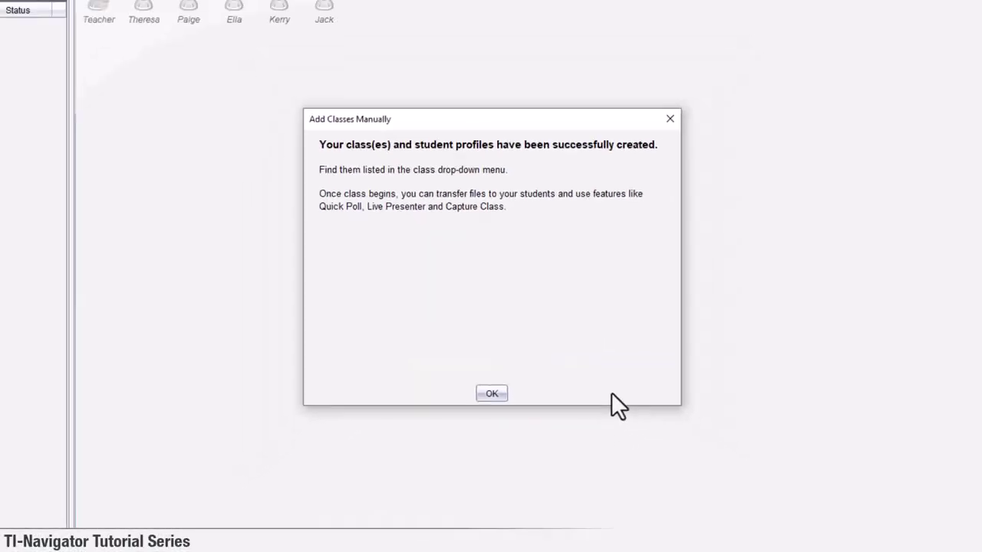
left_click(491, 364)
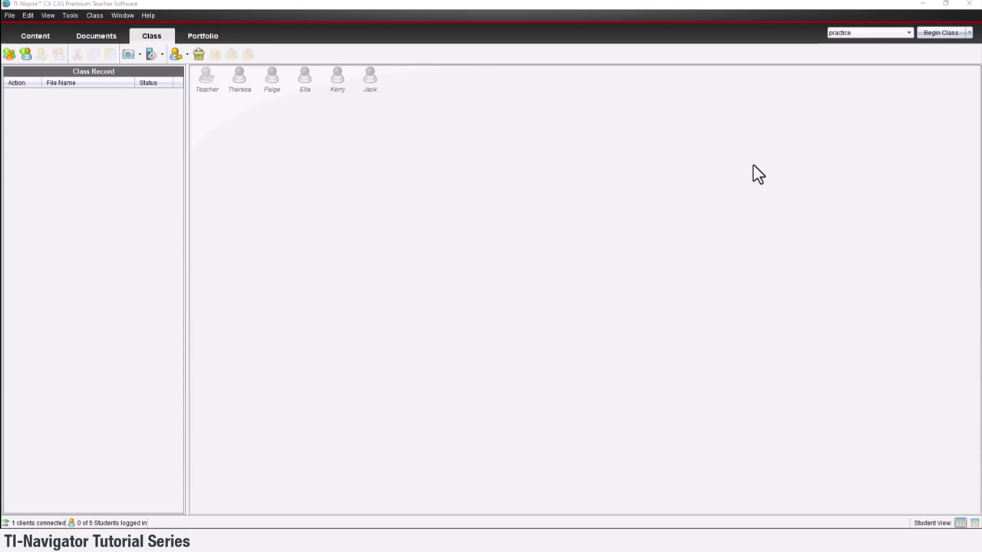
left_click(941, 33)
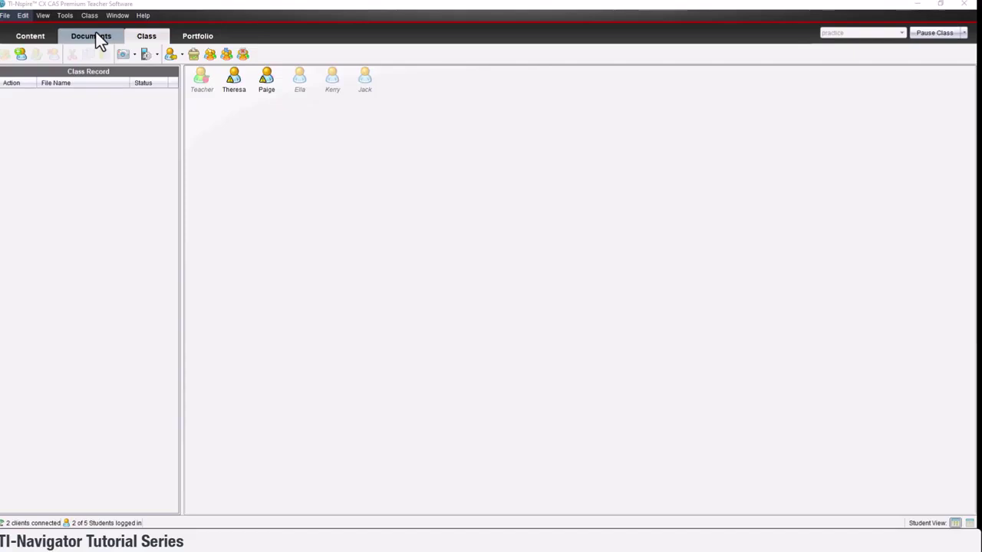
From the Documents workspace, capture the class screens of logged-in students only
left_click(96, 34)
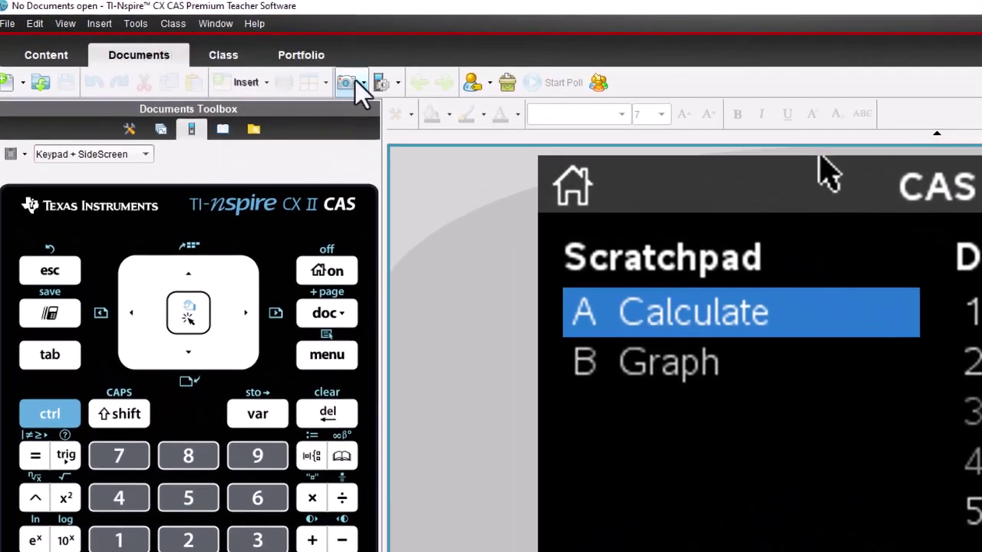
left_click(364, 82)
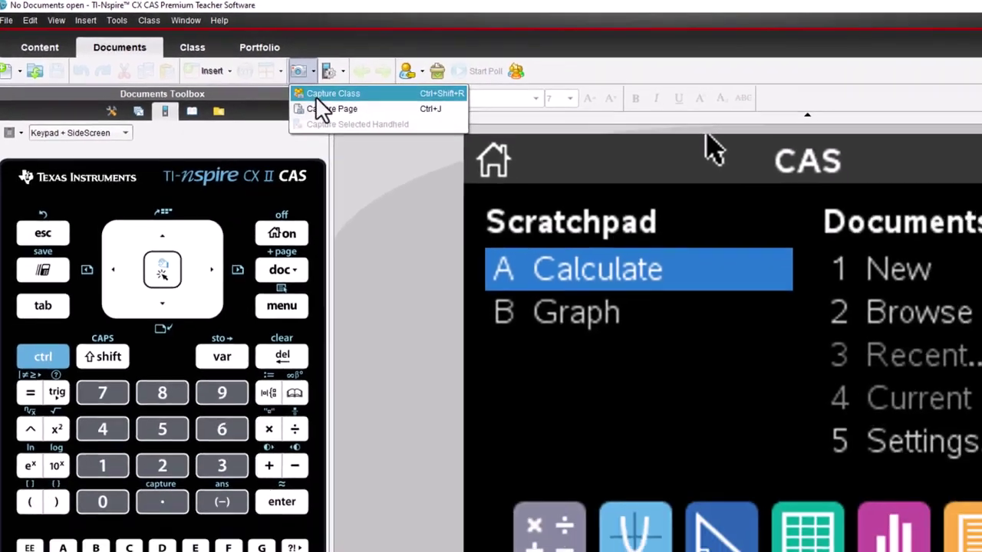
left_click(384, 108)
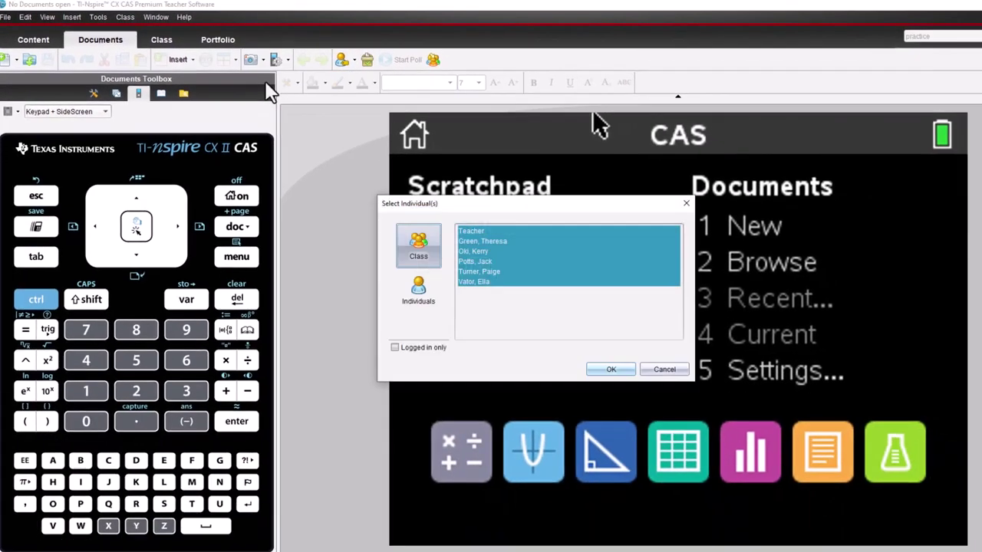
left_click(395, 349)
left_click(611, 371)
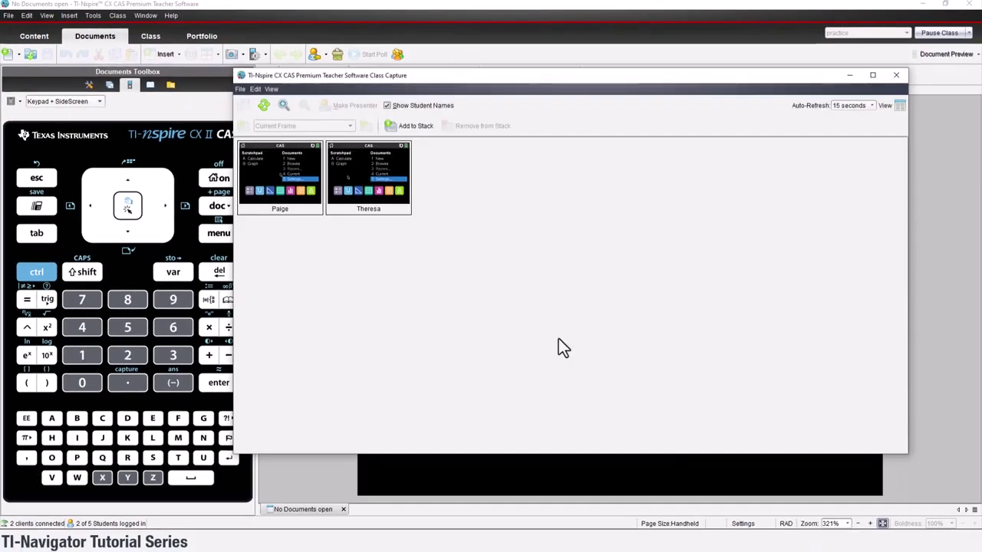
Make the first student's captured screen the live presenter while a parabola is plotted and stretched
left_click(290, 201)
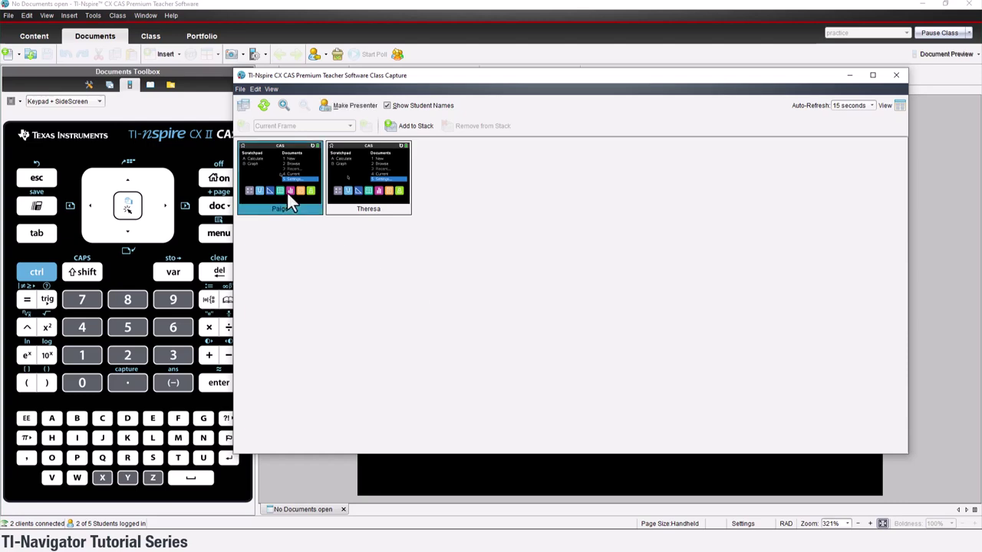
left_click(353, 106)
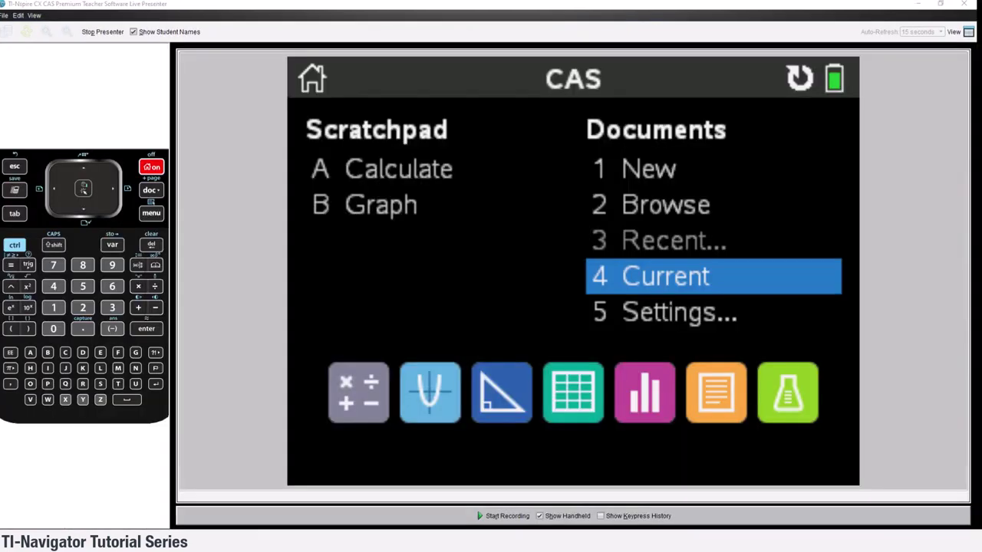
type("4")
type("x^2")
key("Return")
left_click_drag(525, 178, 476, 202)
Watch the student graph the reflected relation x=f1(y)
key("Tab")
key("BackSpace")
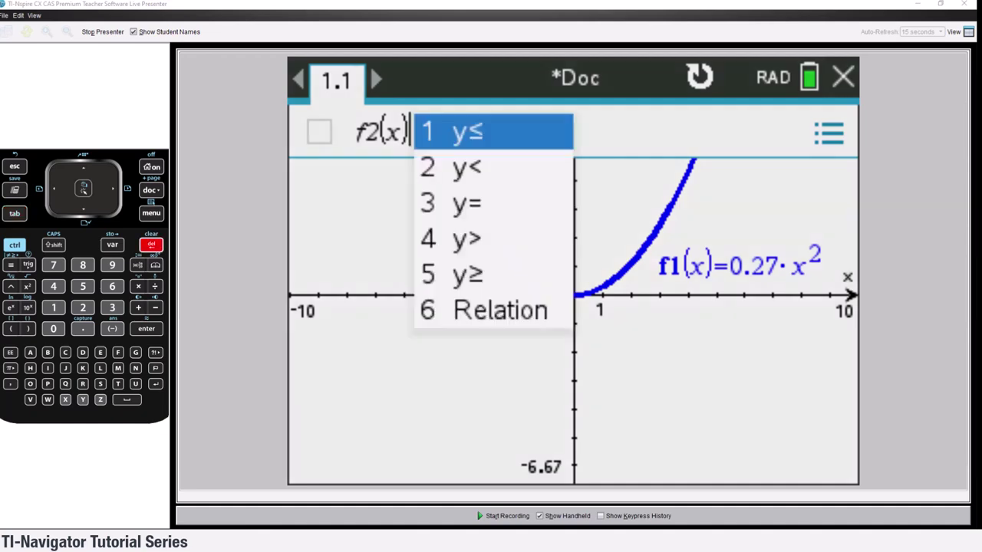
type("6")
type("x=")
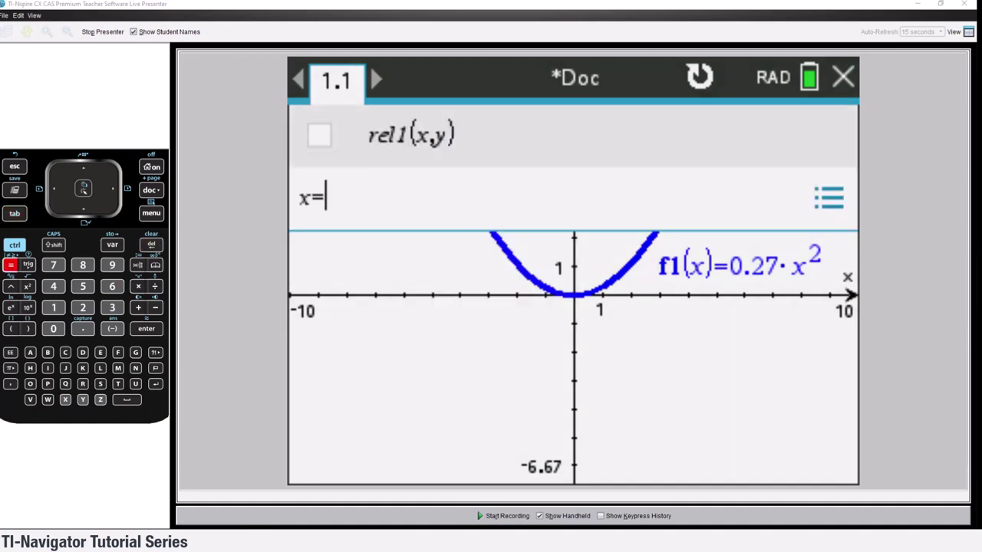
type("f1(y)")
key("Return")
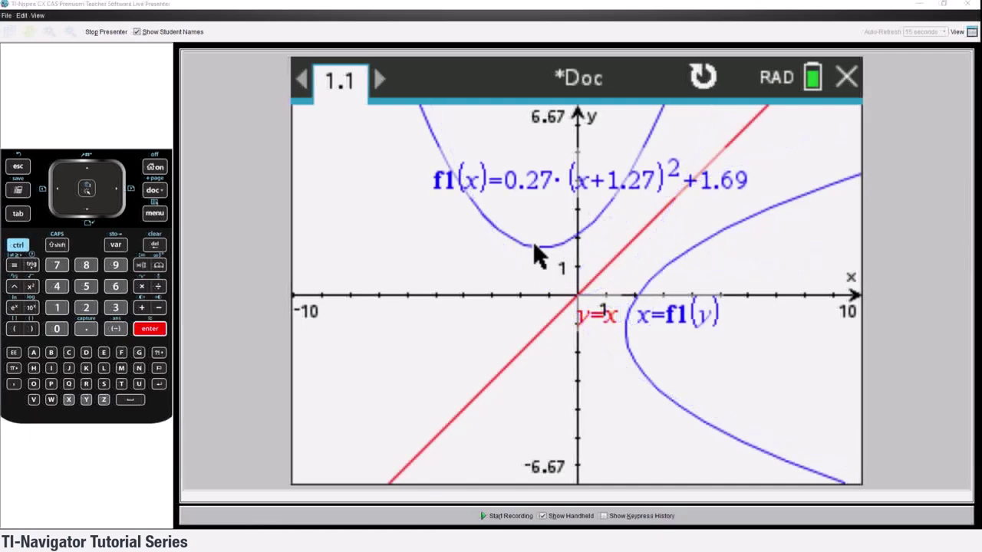
Stop the live presenter, close Class Capture, and end the practice class session
left_click(108, 34)
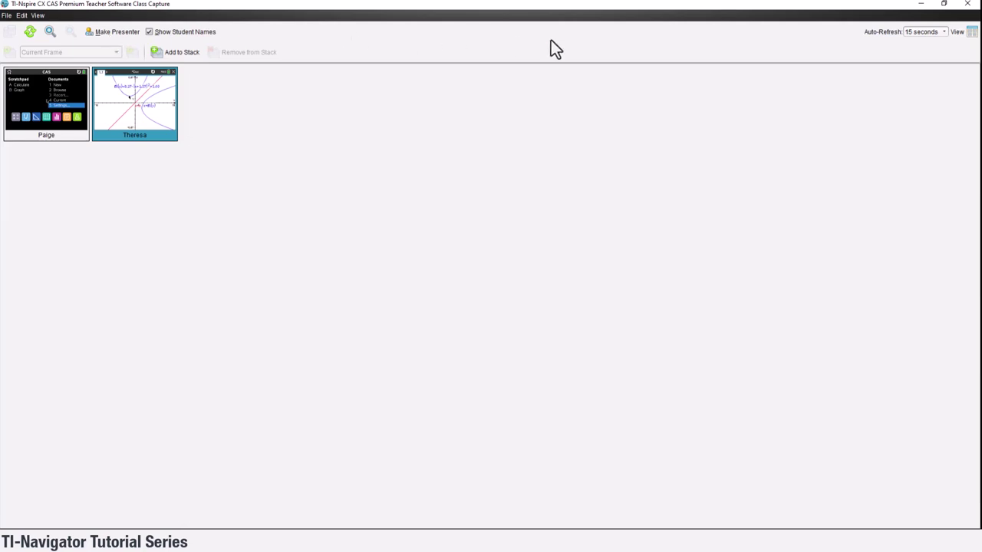
left_click(967, 5)
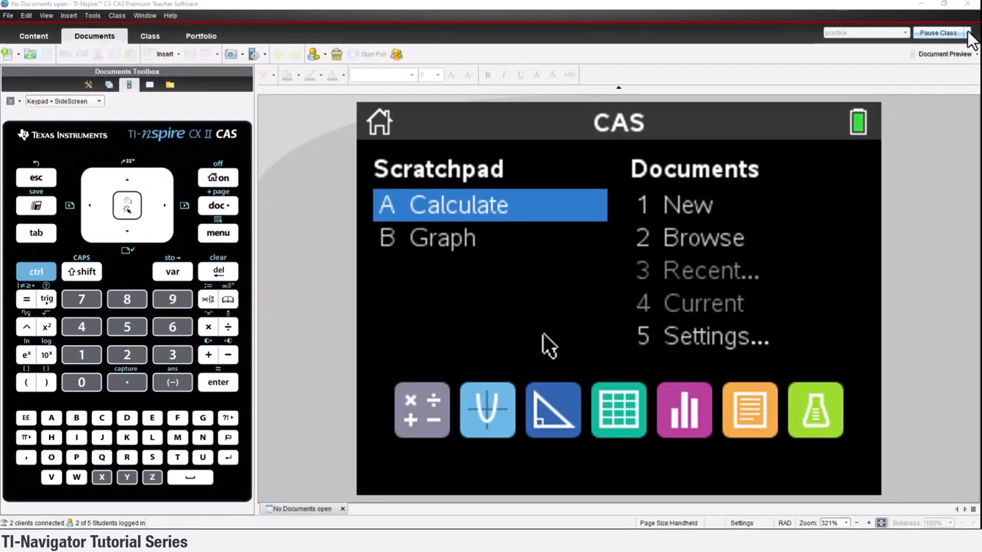
left_click(967, 33)
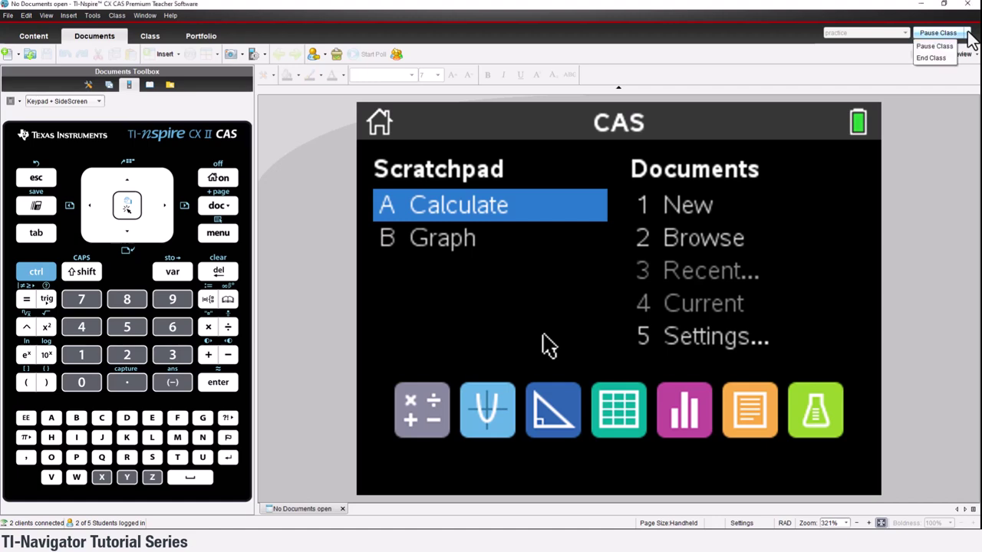
left_click(935, 60)
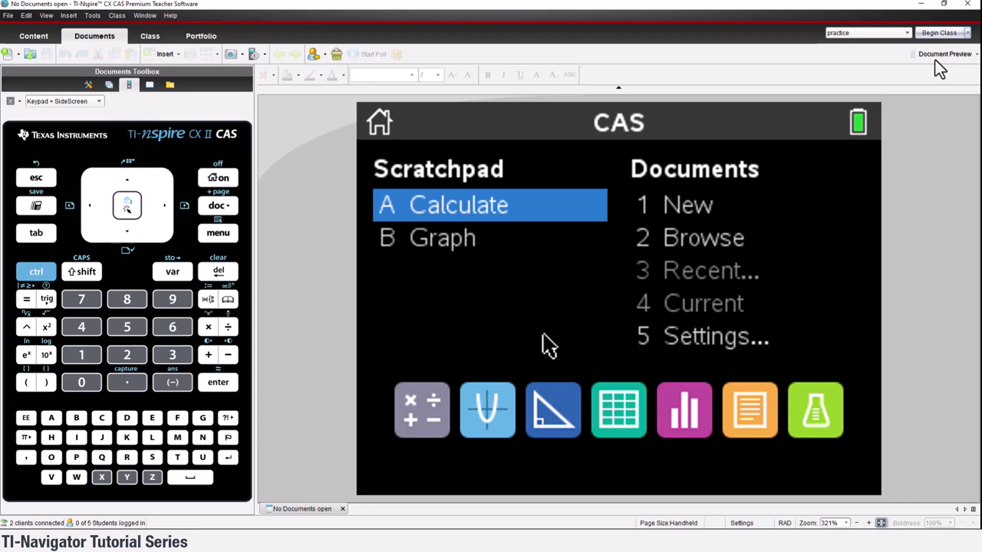